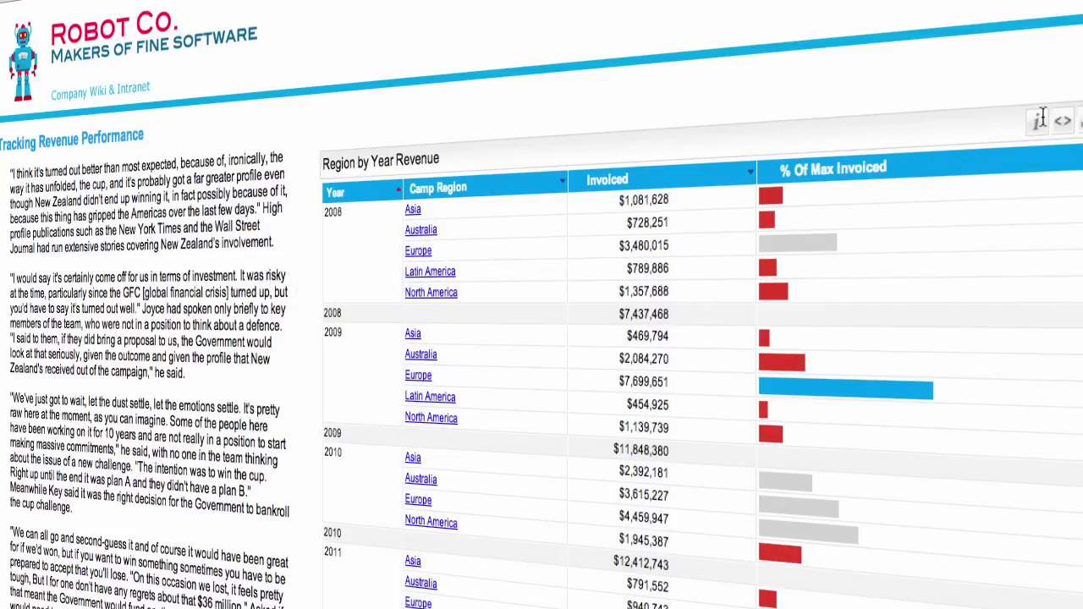
# Step: Select the report's embed script code, then drill from Europe 2009 into the camp breakdown
pyautogui.click(1069, 127)
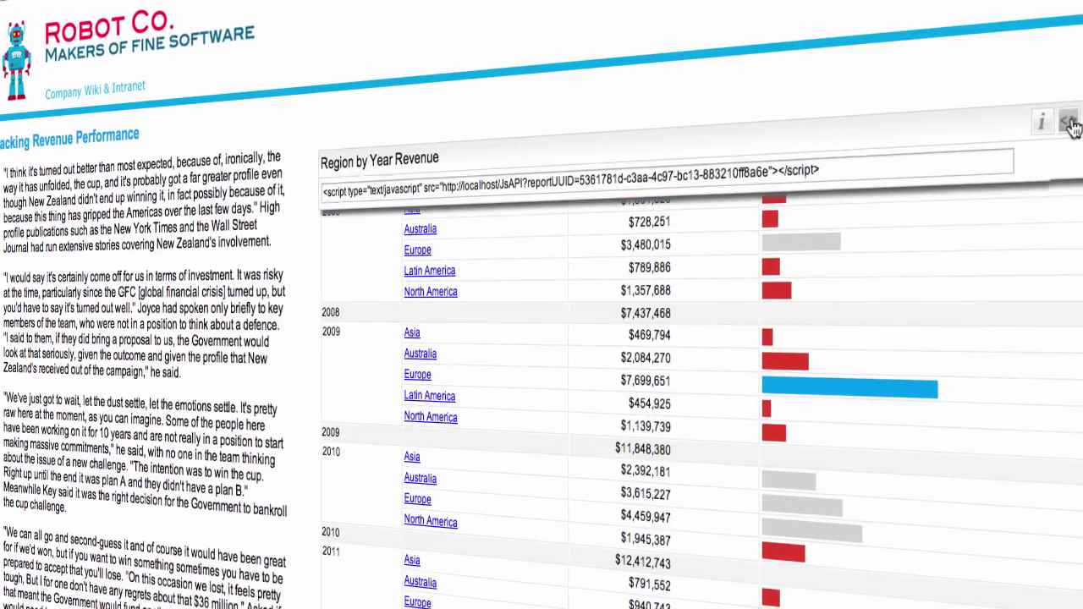
pyautogui.click(457, 188)
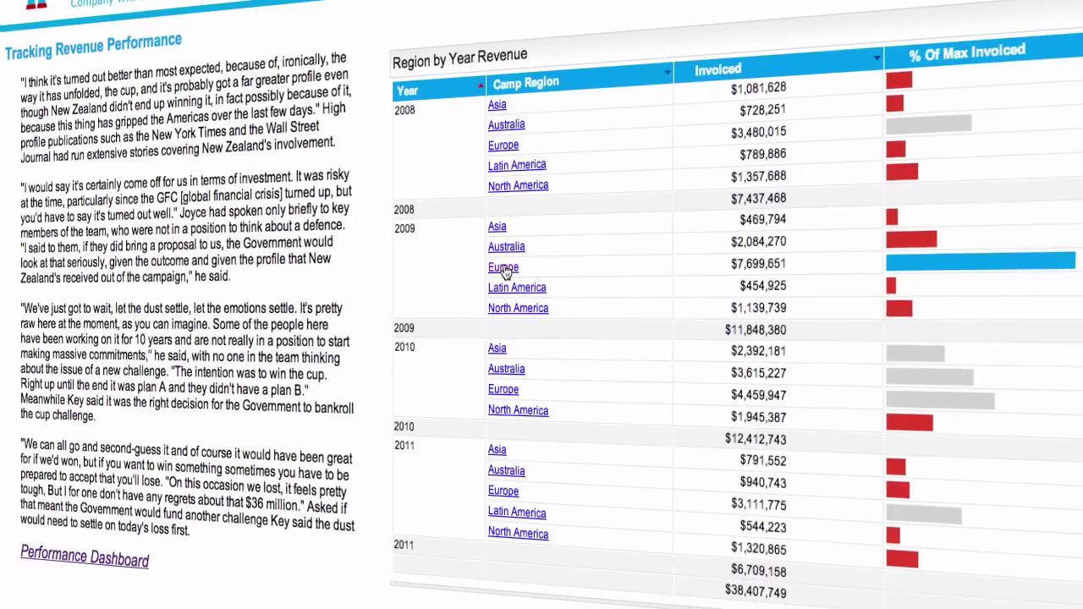
pyautogui.click(500, 280)
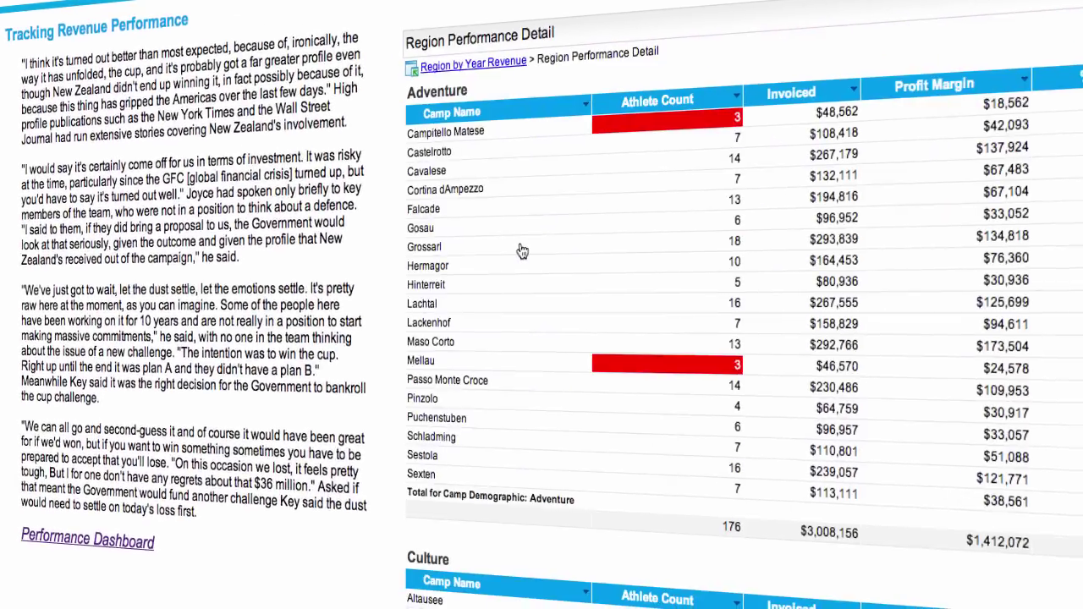
pyautogui.scroll(-5, 523, 243)
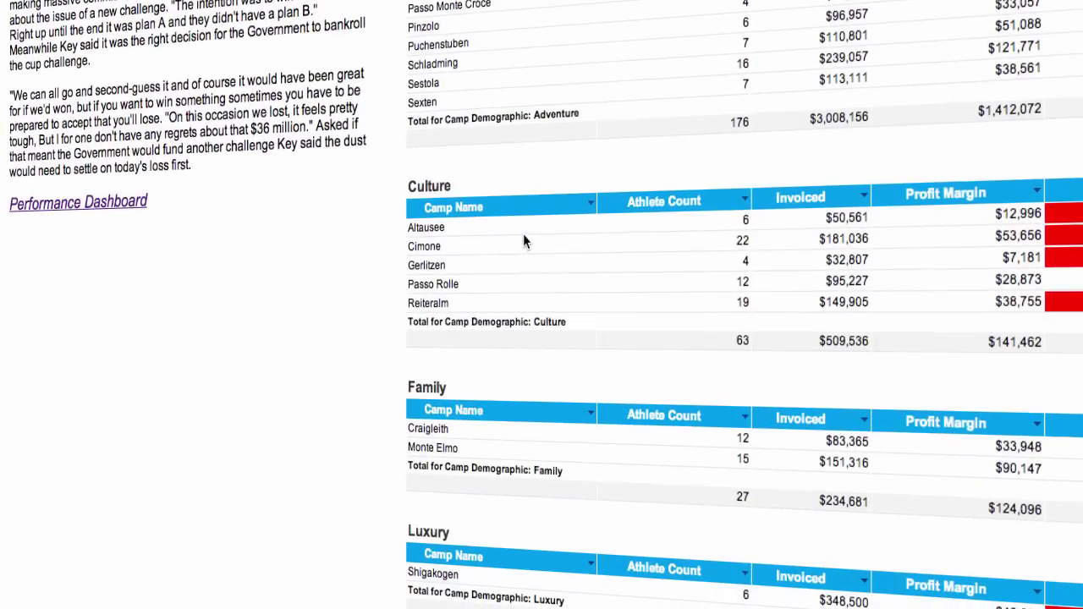
pyautogui.scroll(-1, 523, 243)
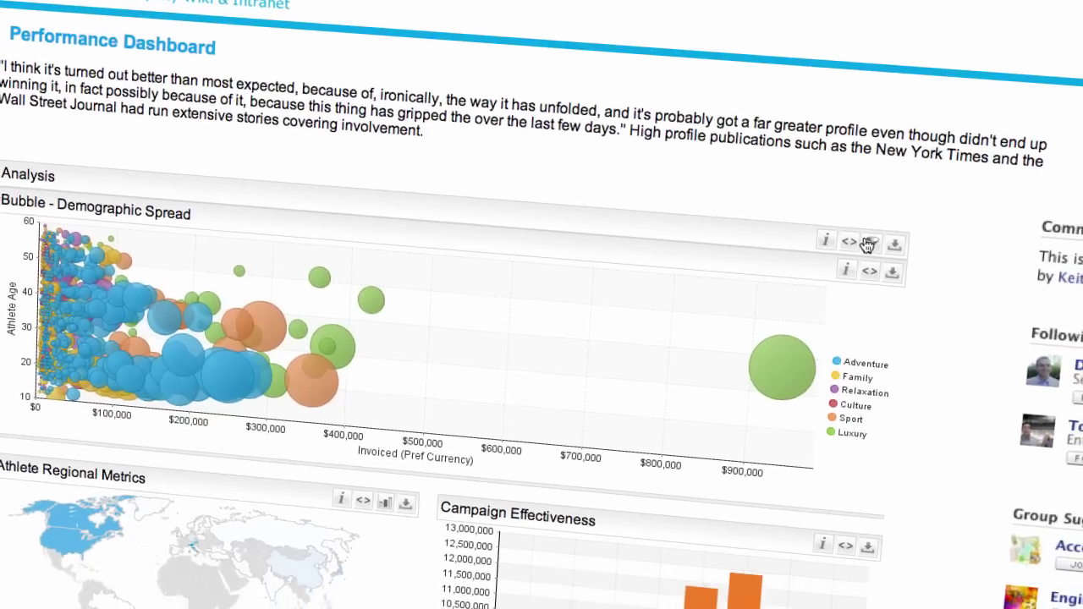
# Step: Filter the dashboard's Analysis charts to the Asia athlete region
pyautogui.click(881, 271)
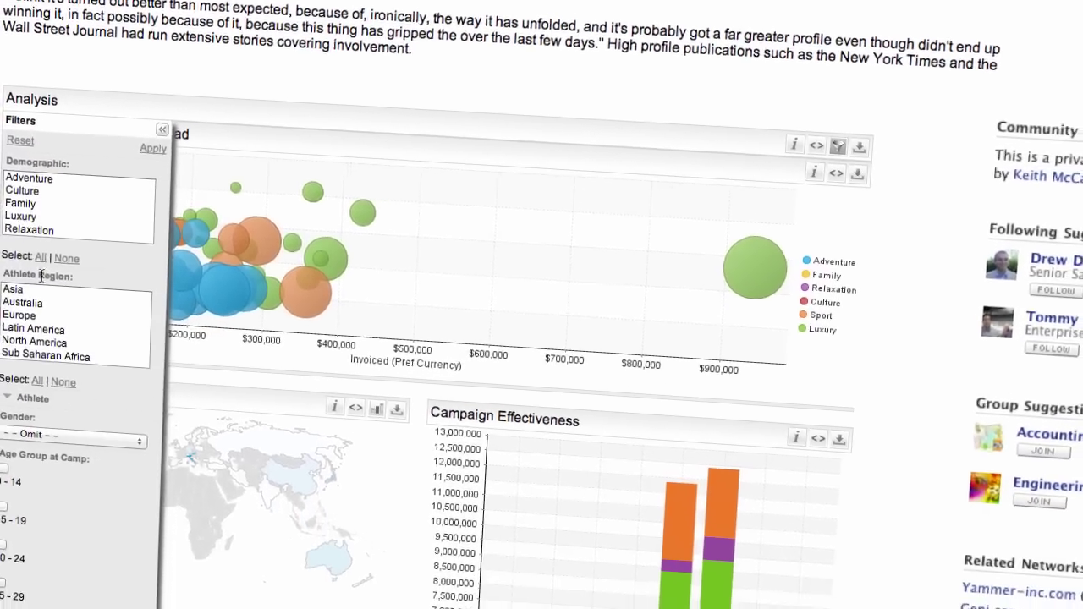
pyautogui.click(12, 307)
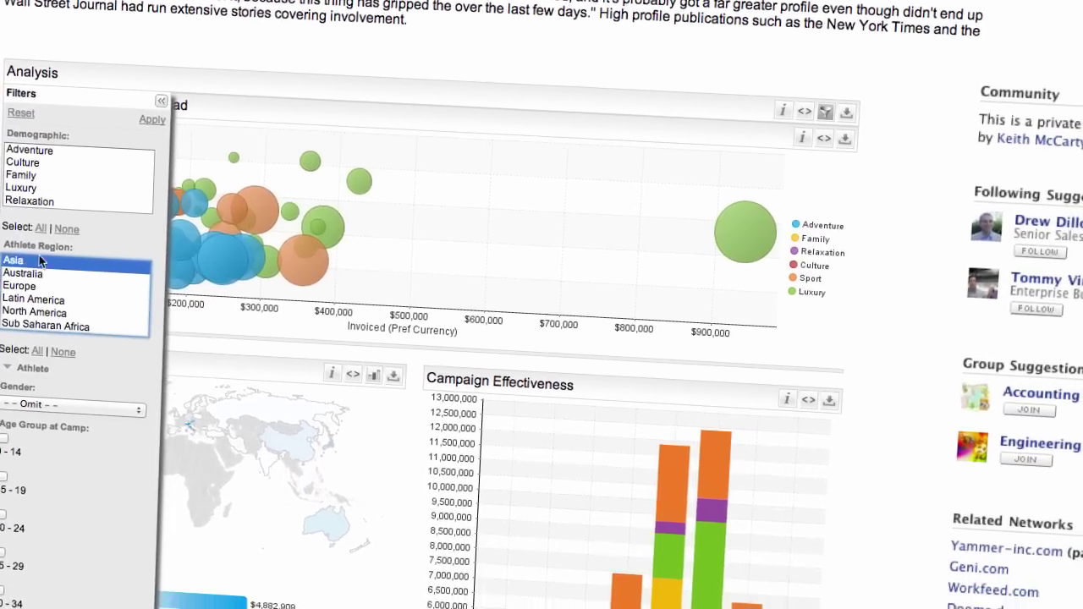
pyautogui.click(152, 110)
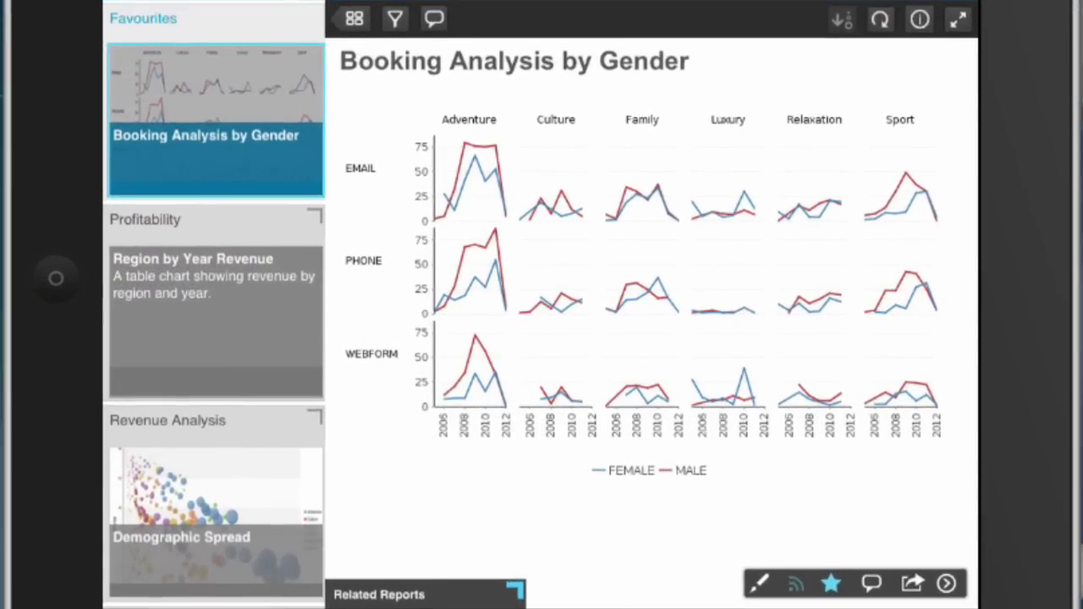
# Step: Step through two favourite reports, then open Booking Analysis from the Inbox
pyautogui.click(946, 583)
pyautogui.click(946, 583)
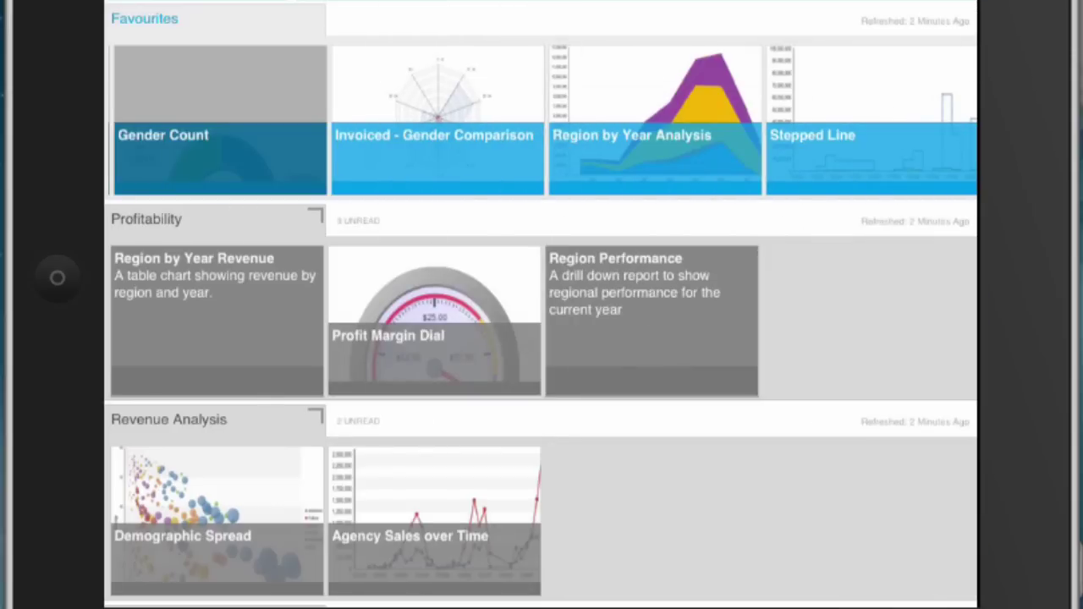
pyautogui.scroll(-5, 542, 305)
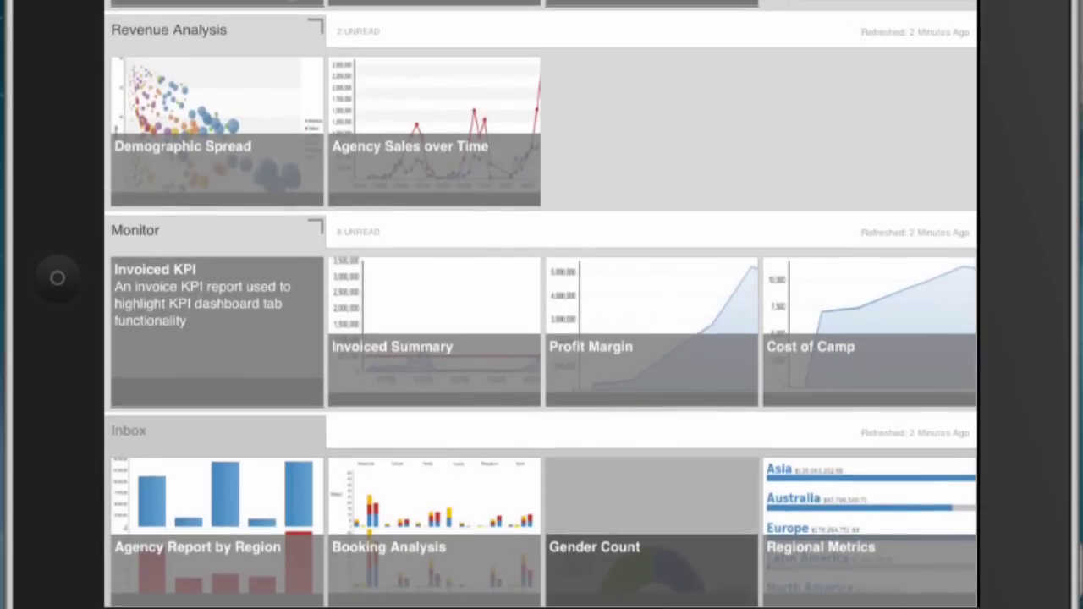
pyautogui.click(434, 525)
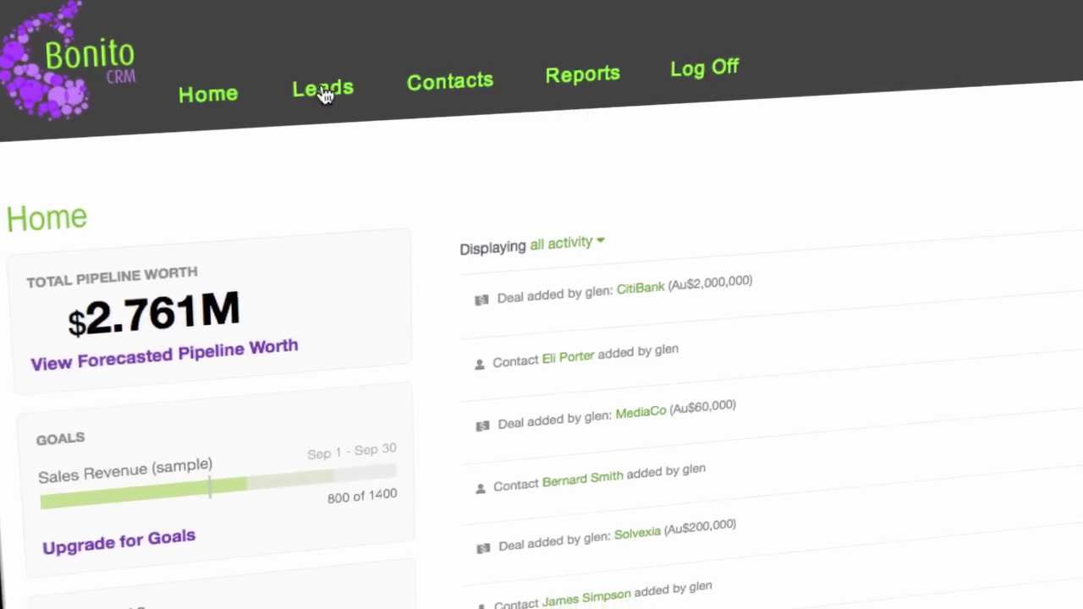
# Step: View the Leads and Contacts lists, then open Reports showing the Invoiced Summary
pyautogui.click(341, 98)
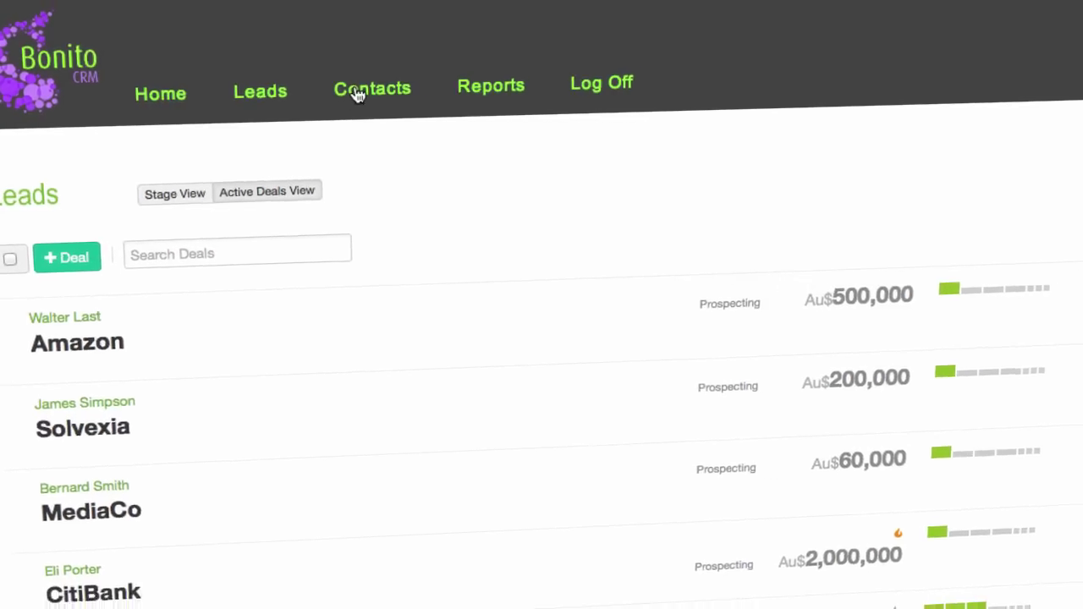
pyautogui.click(415, 82)
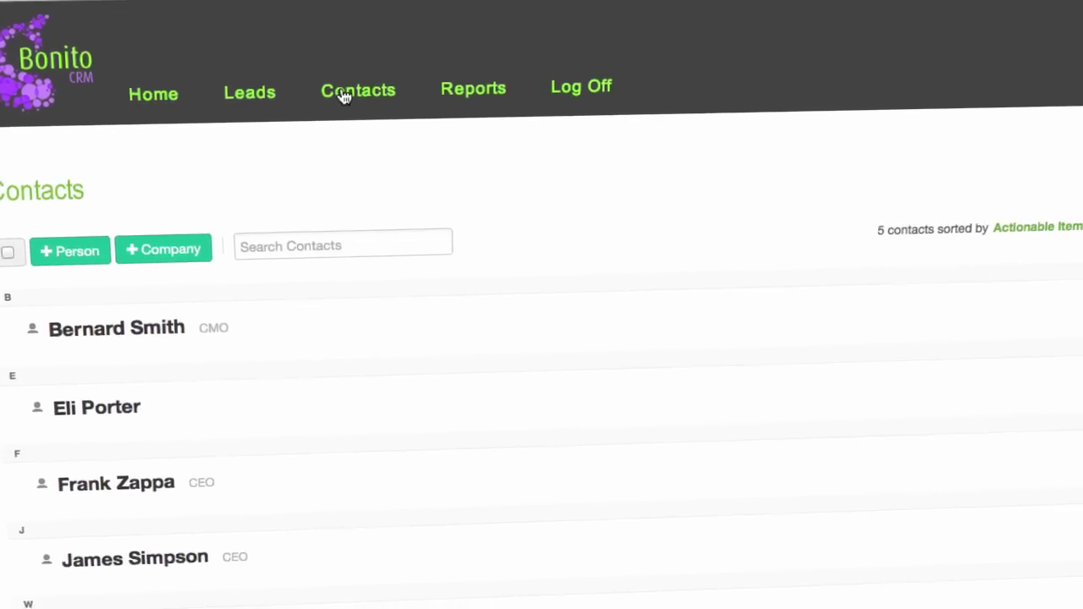
pyautogui.click(451, 95)
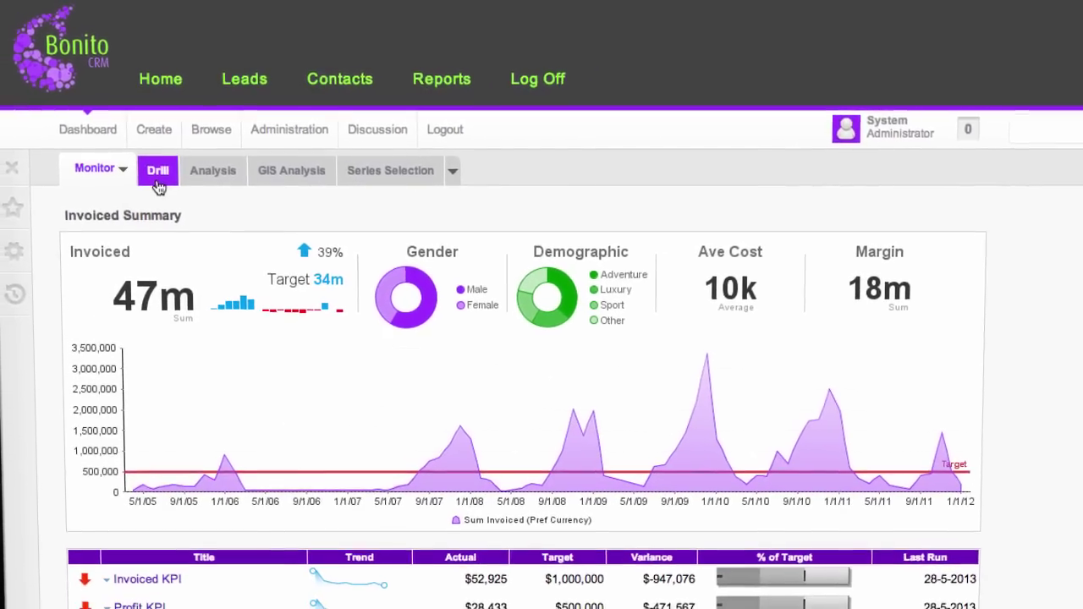
# Step: On the Analysis tab, keep only bubbles invoiced between about $150,000 and $470,000
pyautogui.click(157, 188)
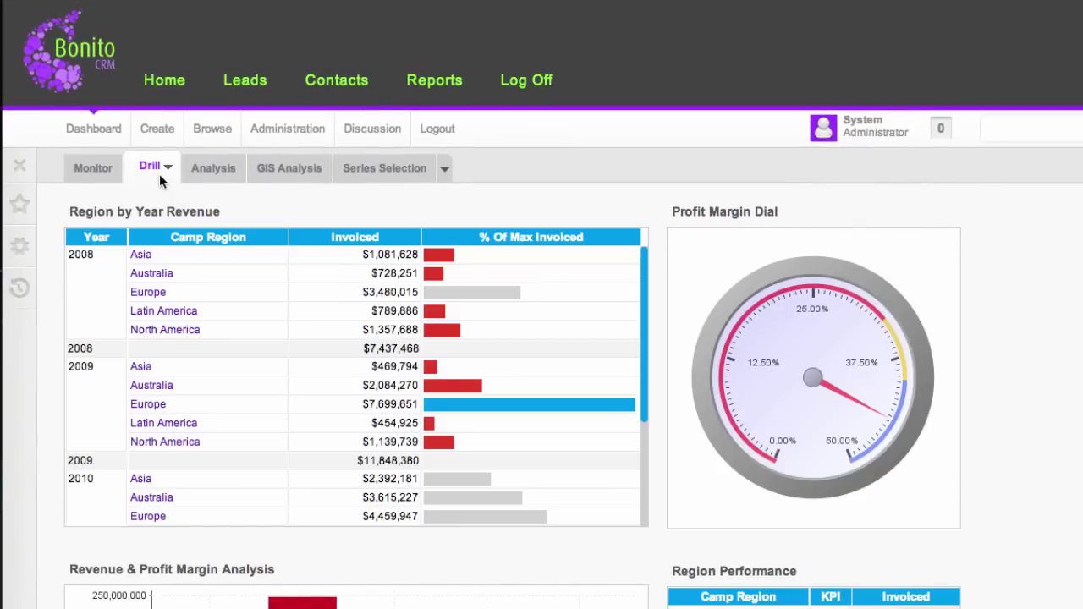
pyautogui.click(217, 168)
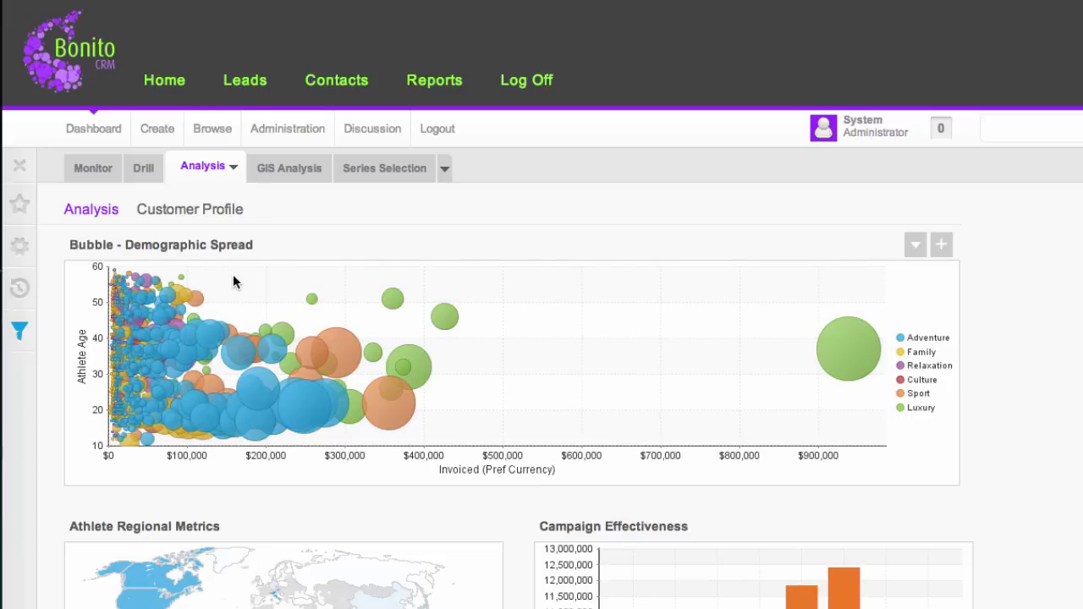
pyautogui.moveTo(223, 276); pyautogui.dragTo(475, 432)
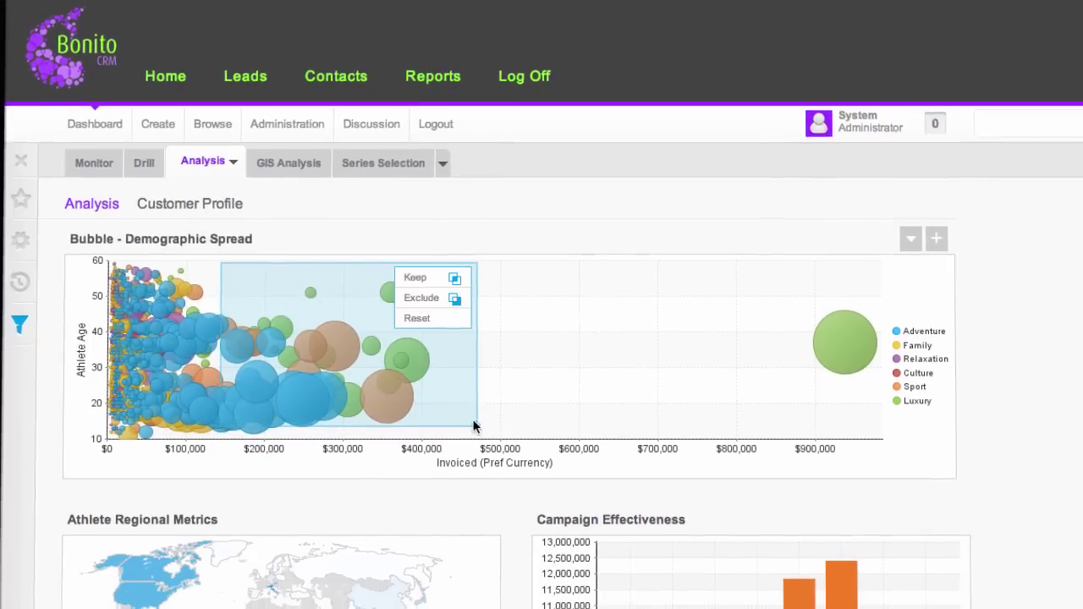
pyautogui.click(423, 286)
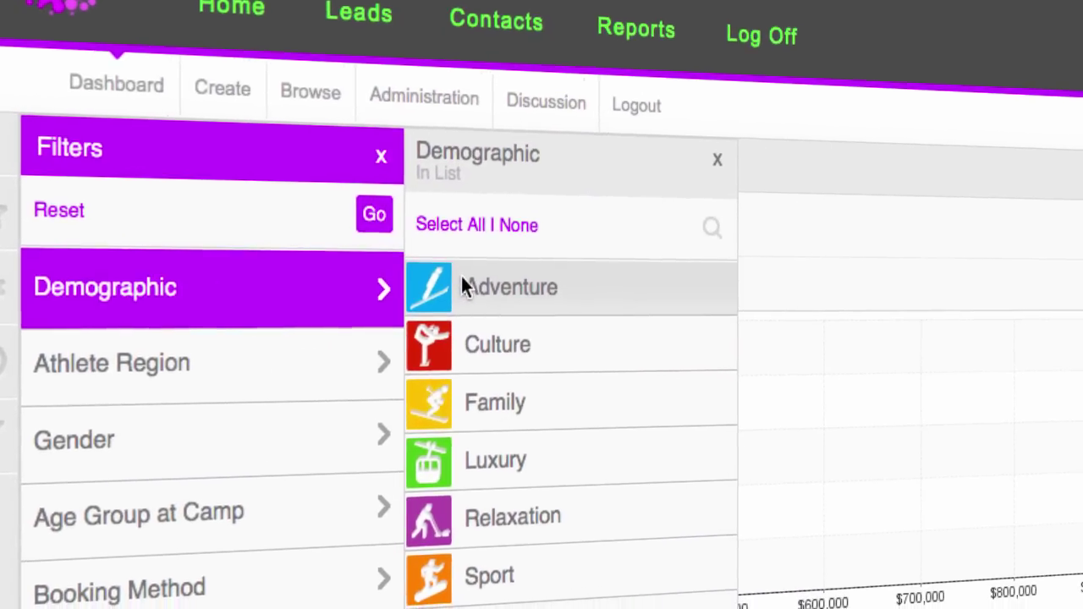
# Step: Filter the Demographic Spread chart to Adventure and Family only
pyautogui.click(471, 298)
pyautogui.keyDown('shift'); pyautogui.click(457, 388); pyautogui.keyUp('shift')
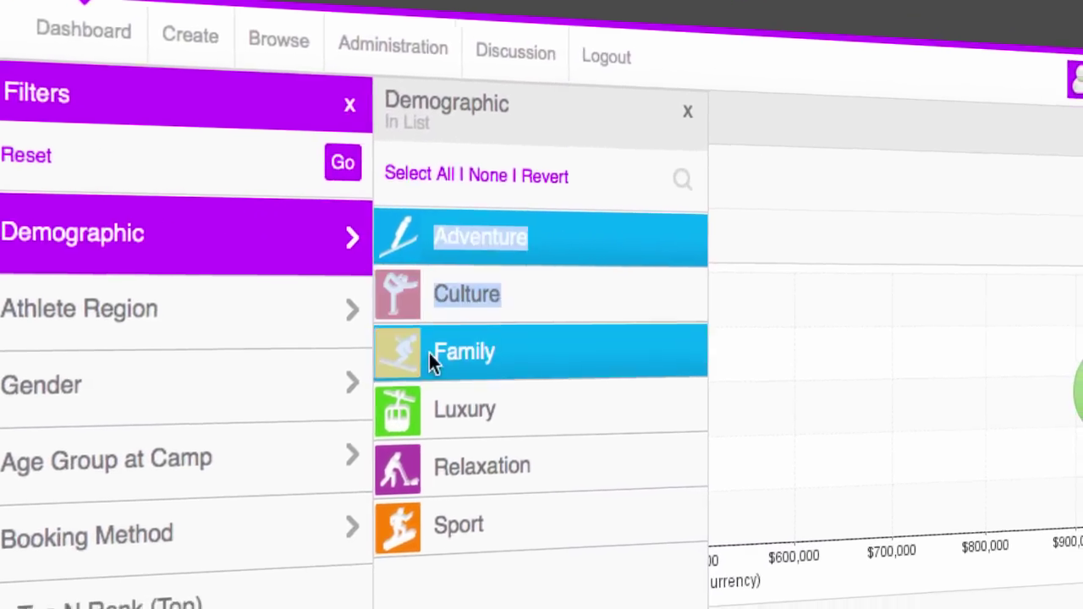
pyautogui.click(330, 144)
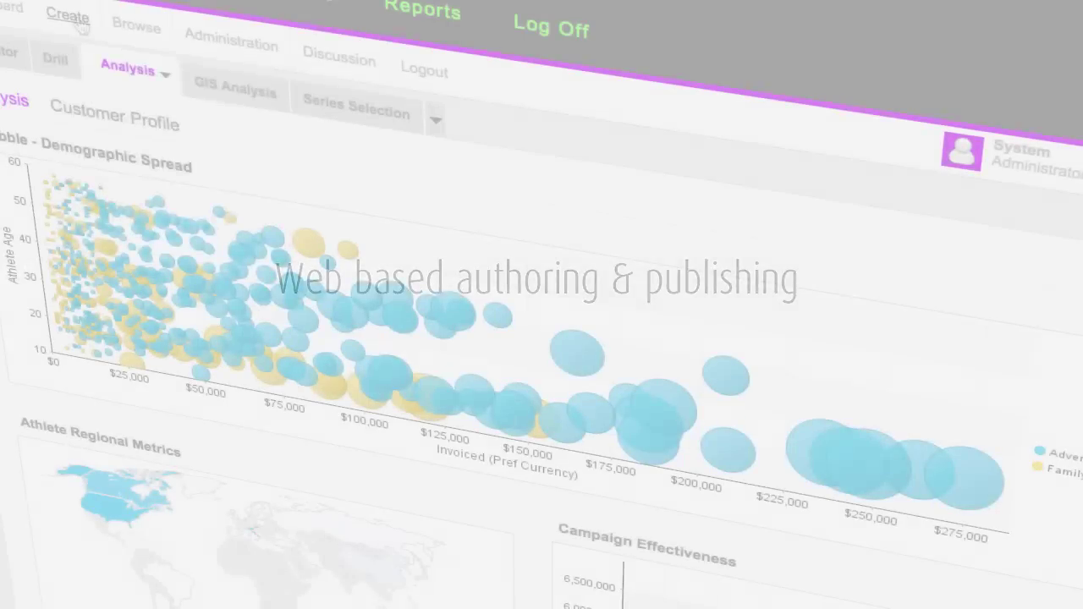
# Step: Create a new report using the Ski Team view
pyautogui.click(68, 10)
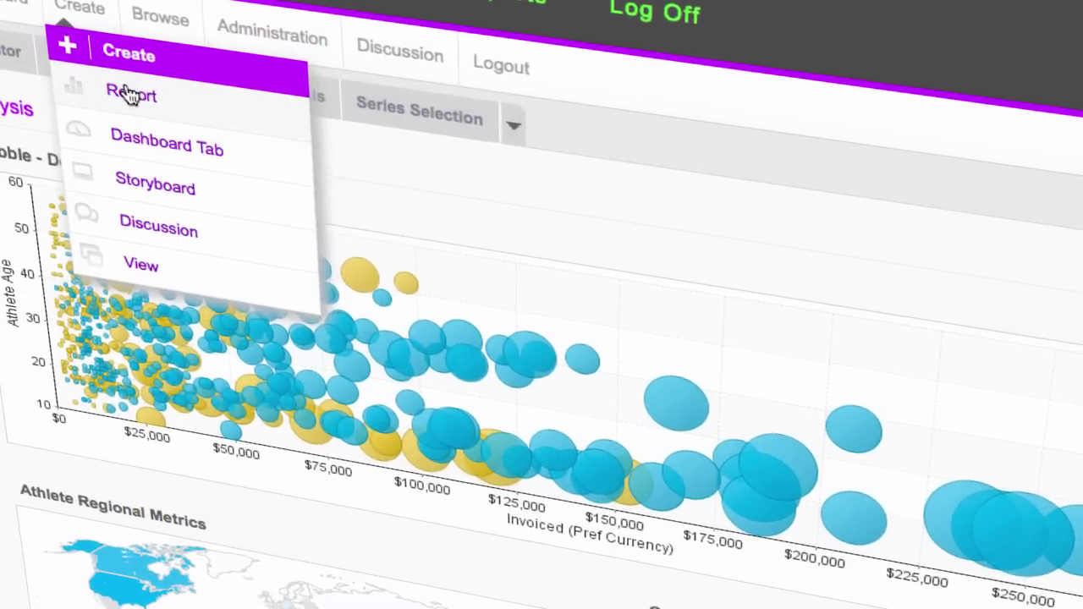
pyautogui.click(151, 100)
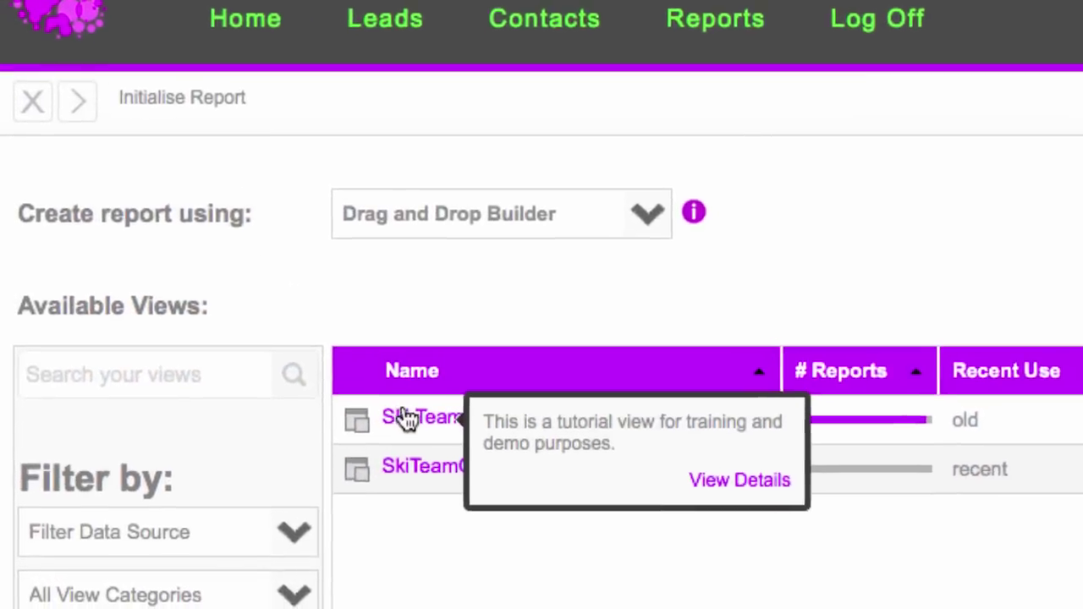
pyautogui.click(407, 418)
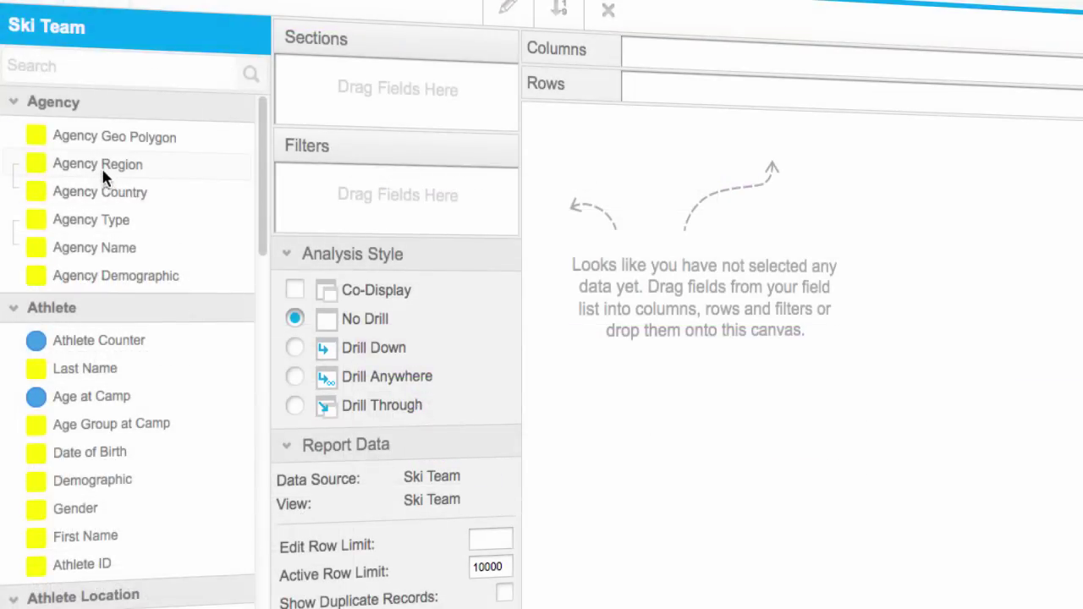
# Step: Add Agency Region, Agency Type, Athlete Counter and Invoiced (Pref Currency) as report columns
pyautogui.moveTo(101, 166); pyautogui.dragTo(466, 143)
pyautogui.moveTo(594, 180); pyautogui.dragTo(594, 180)
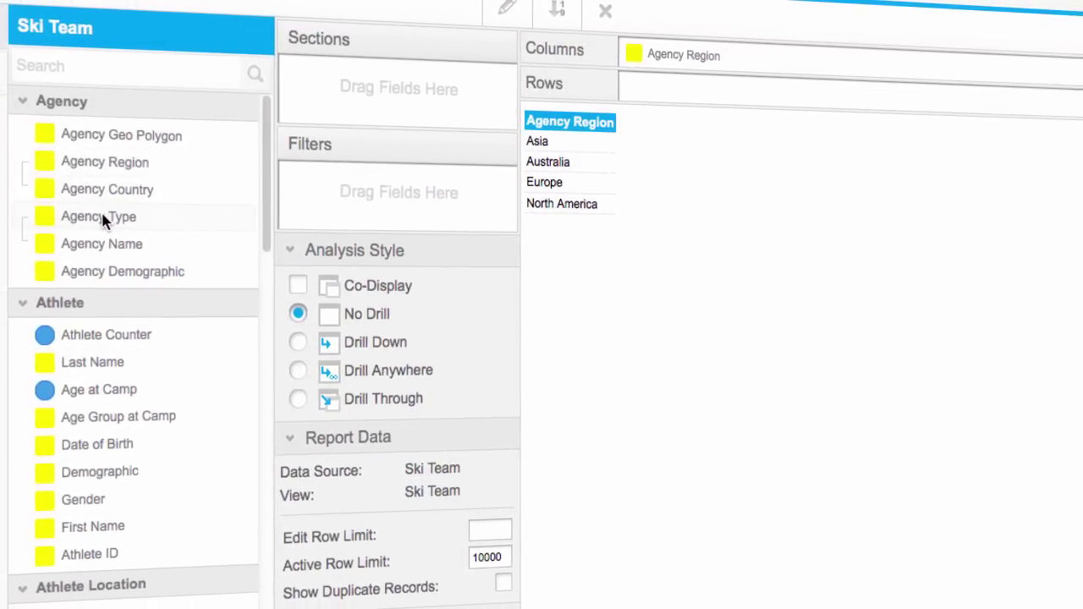
pyautogui.moveTo(102, 213); pyautogui.dragTo(628, 196)
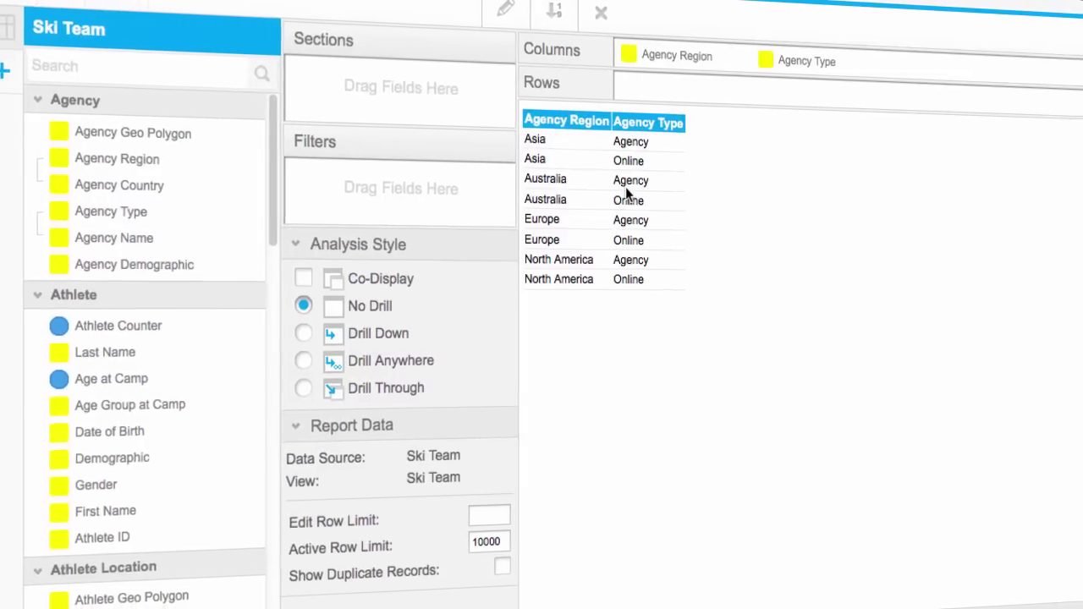
pyautogui.scroll(-2, 169, 393)
pyautogui.scroll(-3, 157, 399)
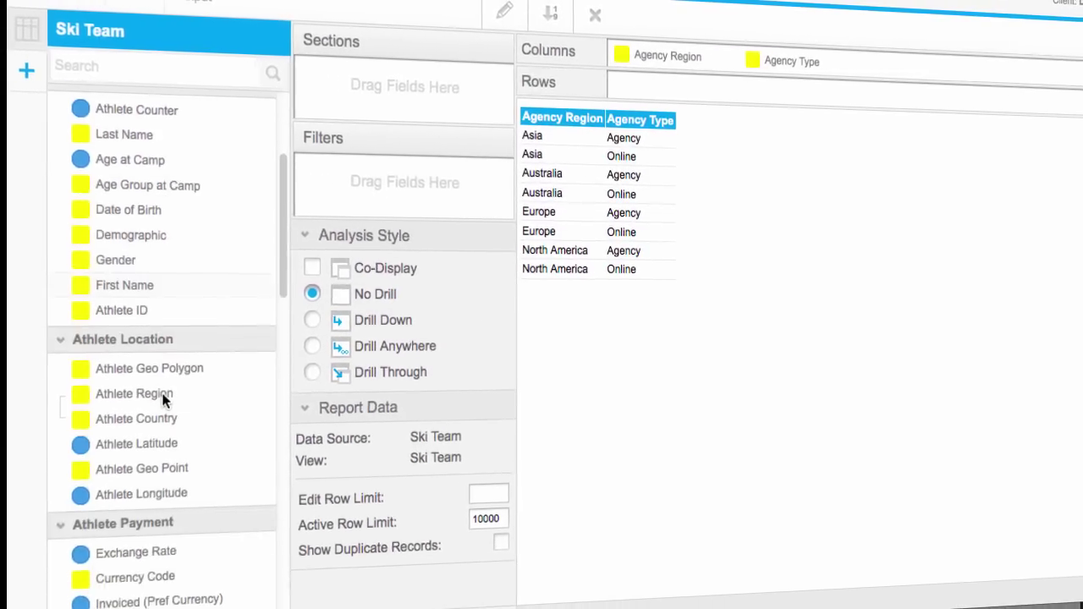
pyautogui.moveTo(135, 105); pyautogui.dragTo(769, 223)
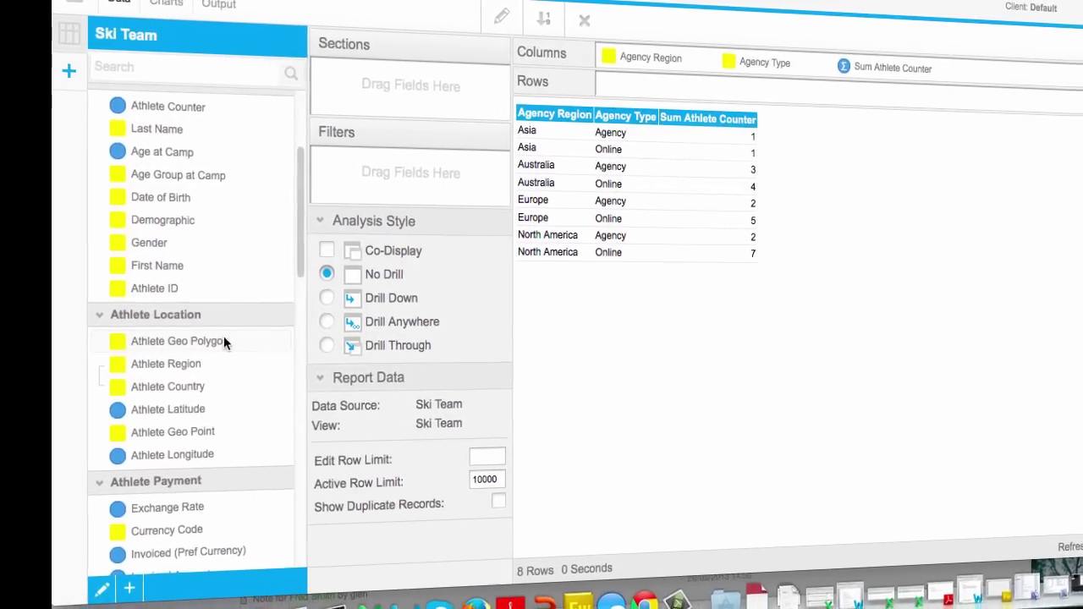
pyautogui.scroll(-6, 221, 339)
pyautogui.moveTo(199, 271); pyautogui.dragTo(808, 237)
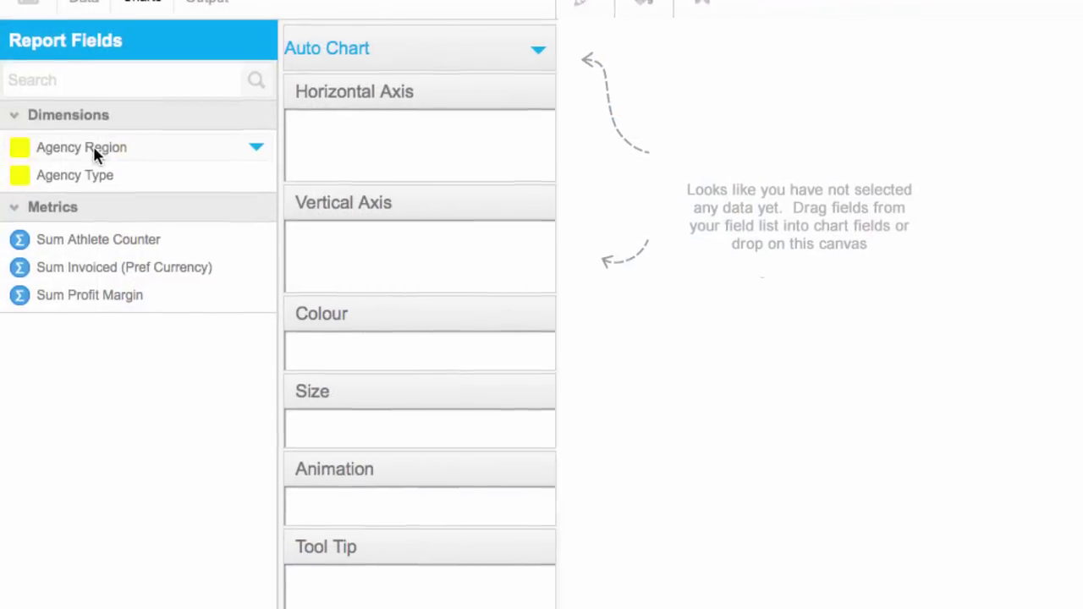
# Step: Chart Agency Region against Sum Invoiced (Pref Currency), coloured by Agency Type
pyautogui.moveTo(95, 151); pyautogui.dragTo(262, 150)
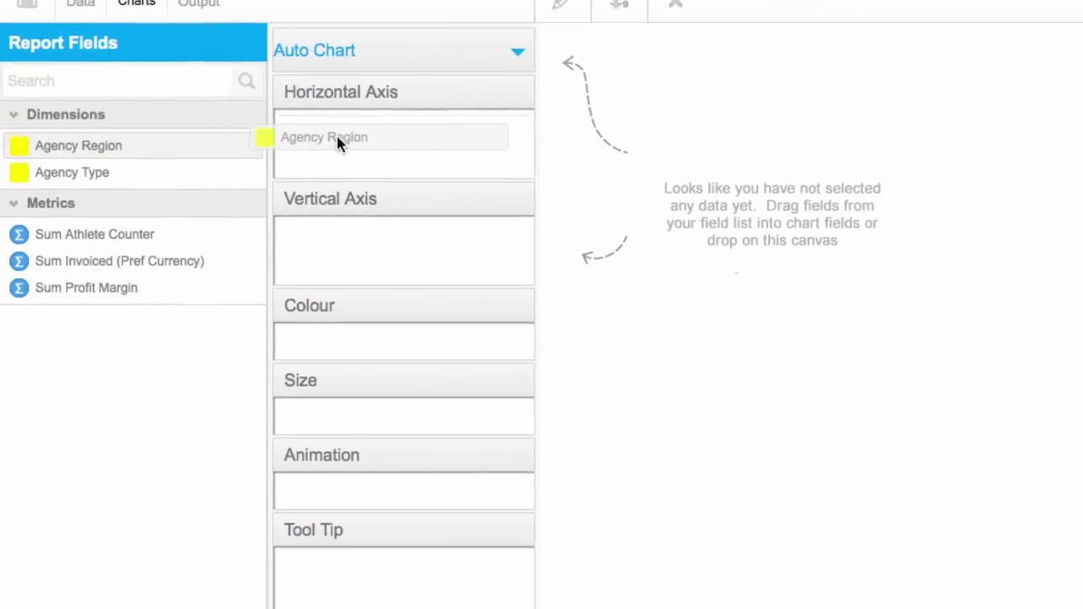
pyautogui.moveTo(337, 137); pyautogui.dragTo(326, 132)
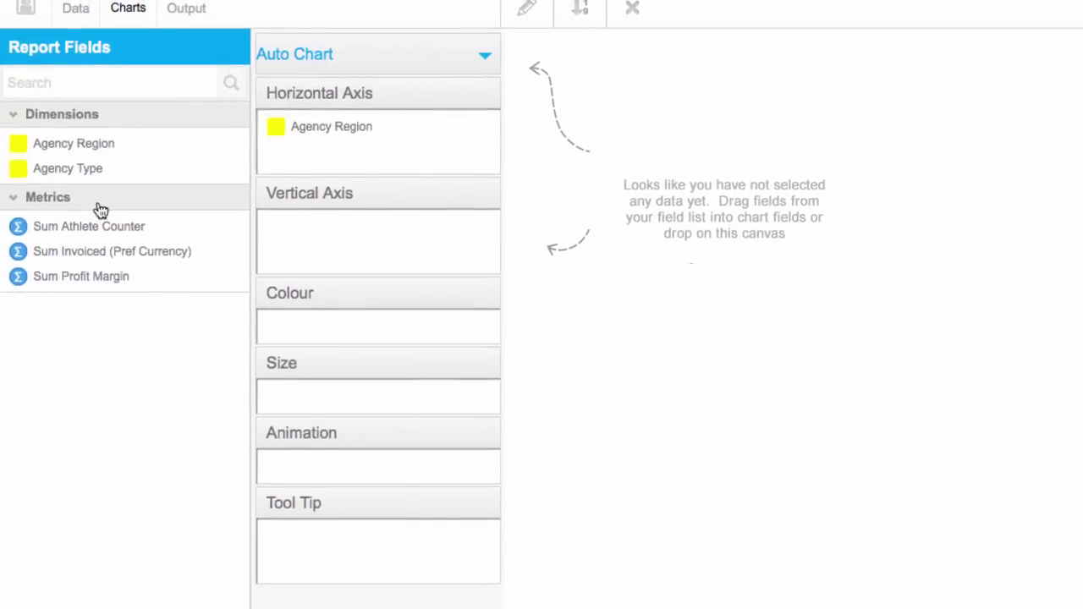
pyautogui.moveTo(67, 245); pyautogui.dragTo(307, 249)
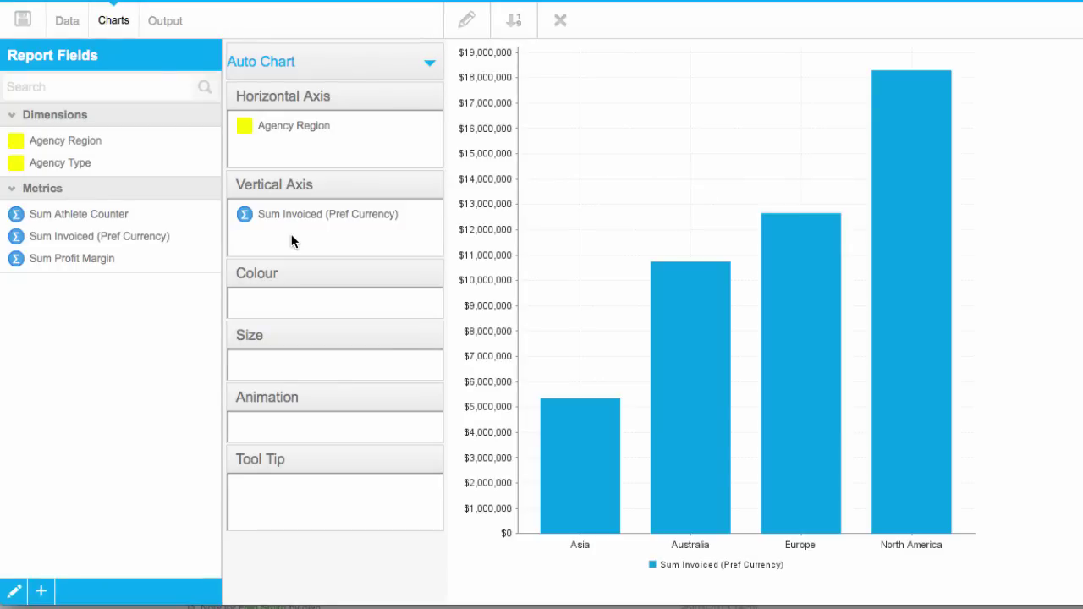
pyautogui.moveTo(67, 164); pyautogui.dragTo(283, 308)
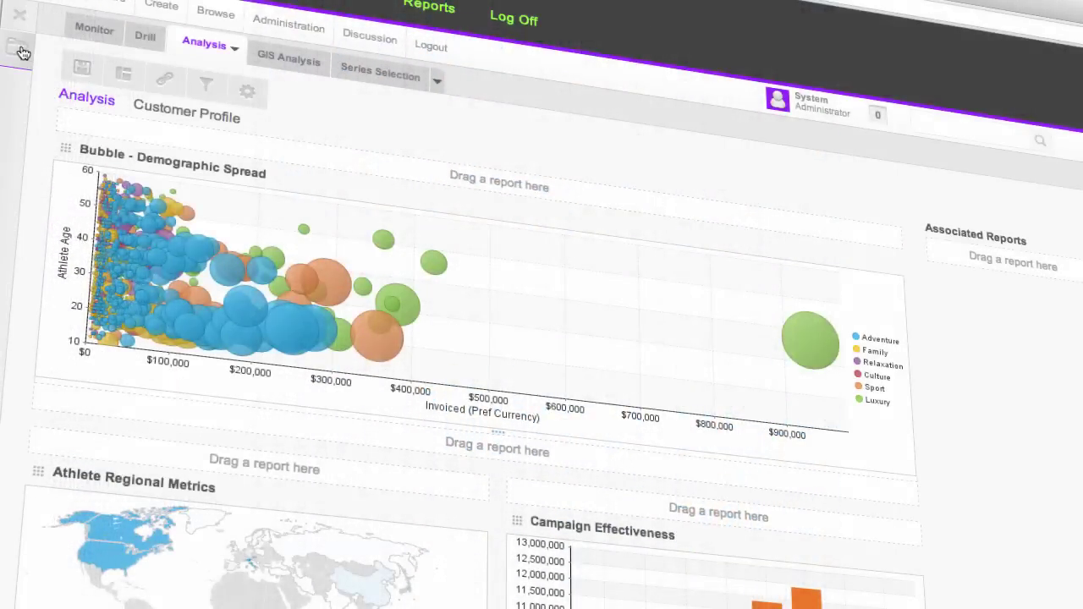
# Step: Place the Athlete Agency Type report onto the Analysis dashboard below the bubble chart
pyautogui.click(23, 53)
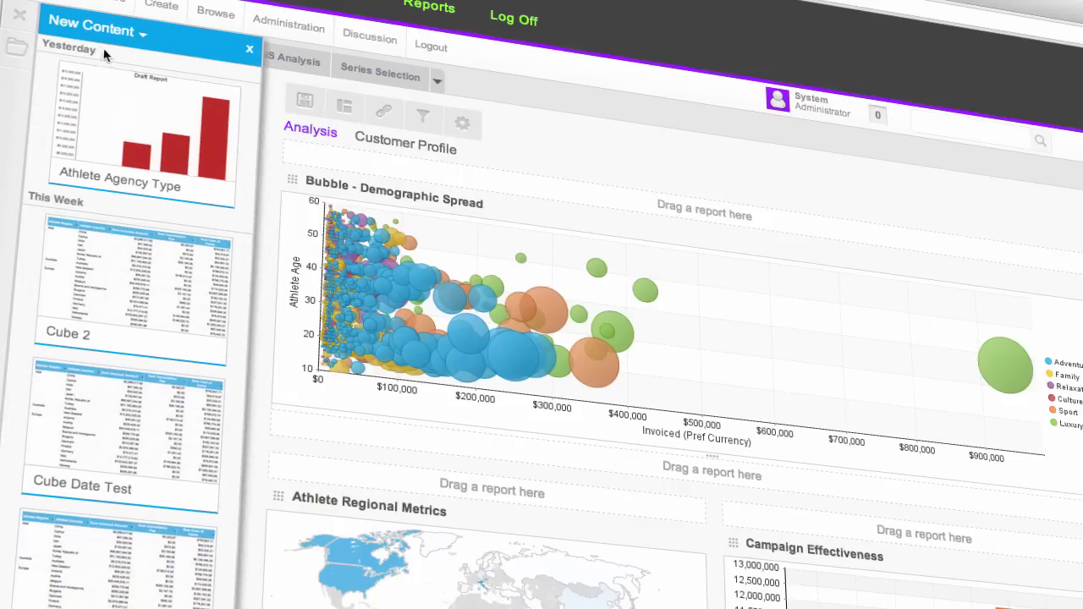
pyautogui.moveTo(121, 115); pyautogui.dragTo(474, 420)
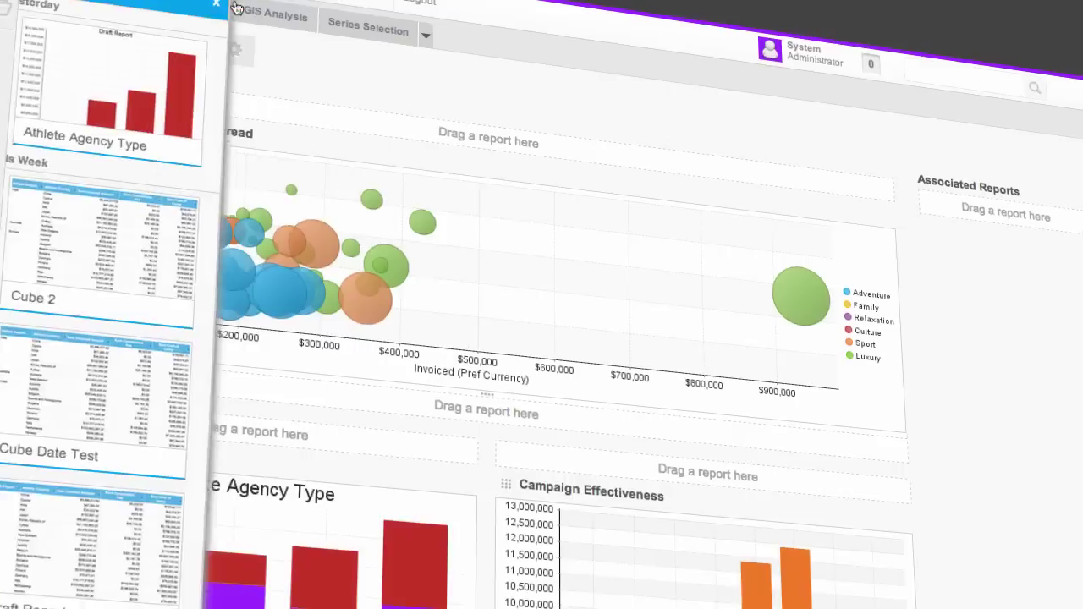
# Step: Save the Analysis dashboard under Tutorial / Charts with public access and activate it
pyautogui.click(58, 56)
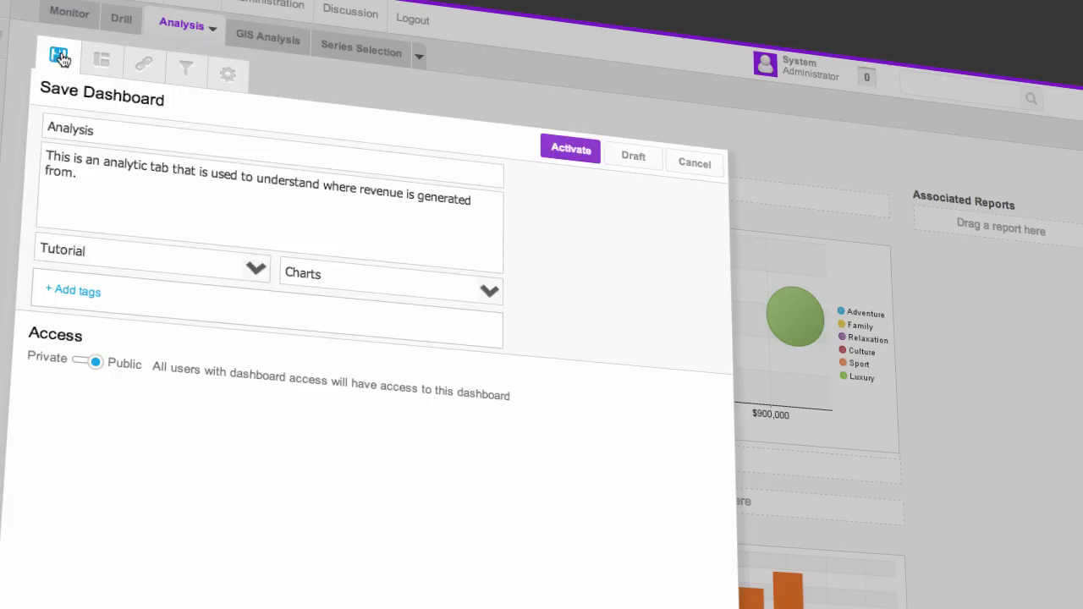
pyautogui.click(572, 150)
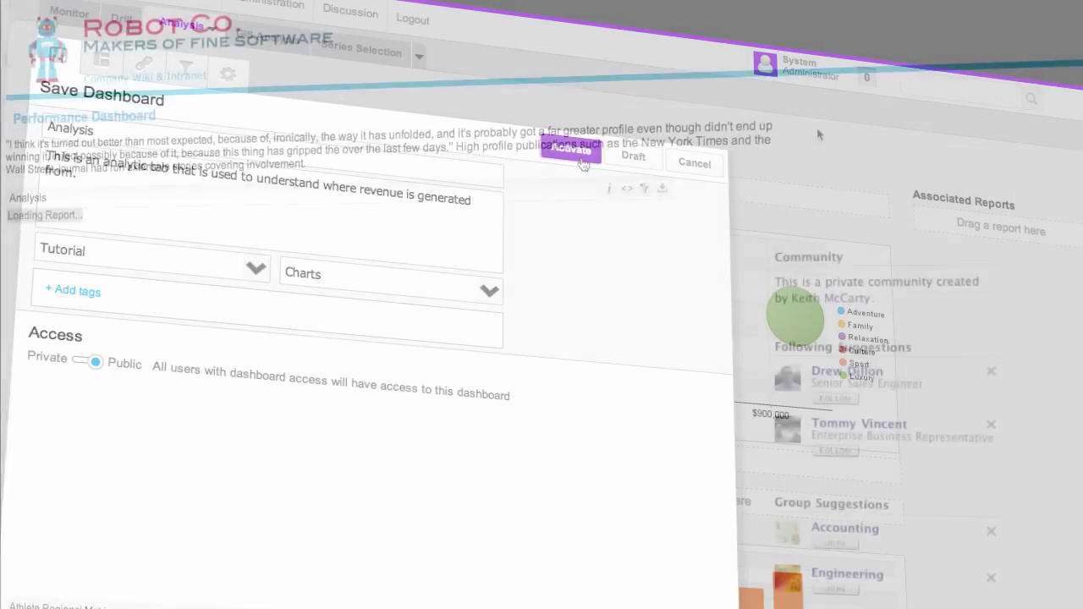